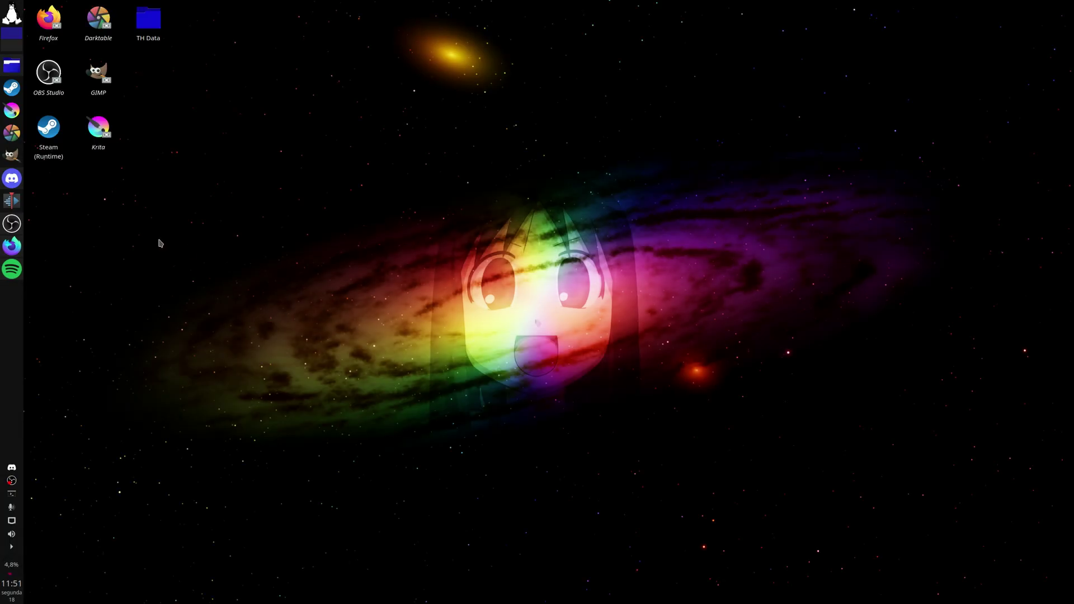
Switch to Kdenlive, open the project rendering dialog and enlarge its window.
{"action": "left_click", "coordinate": [13, 201]}
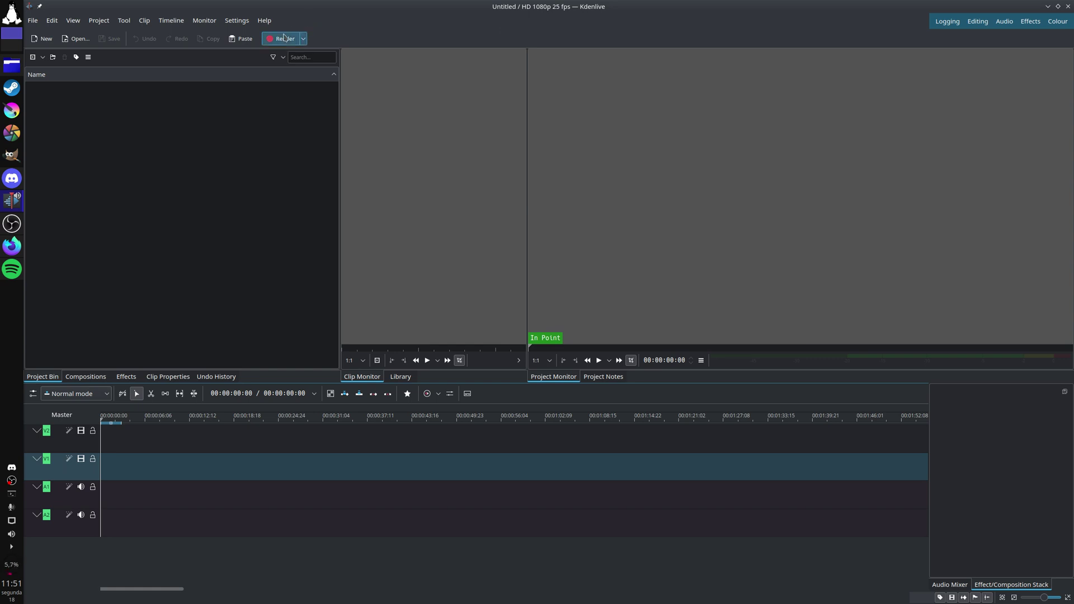
{"action": "left_click", "coordinate": [284, 38]}
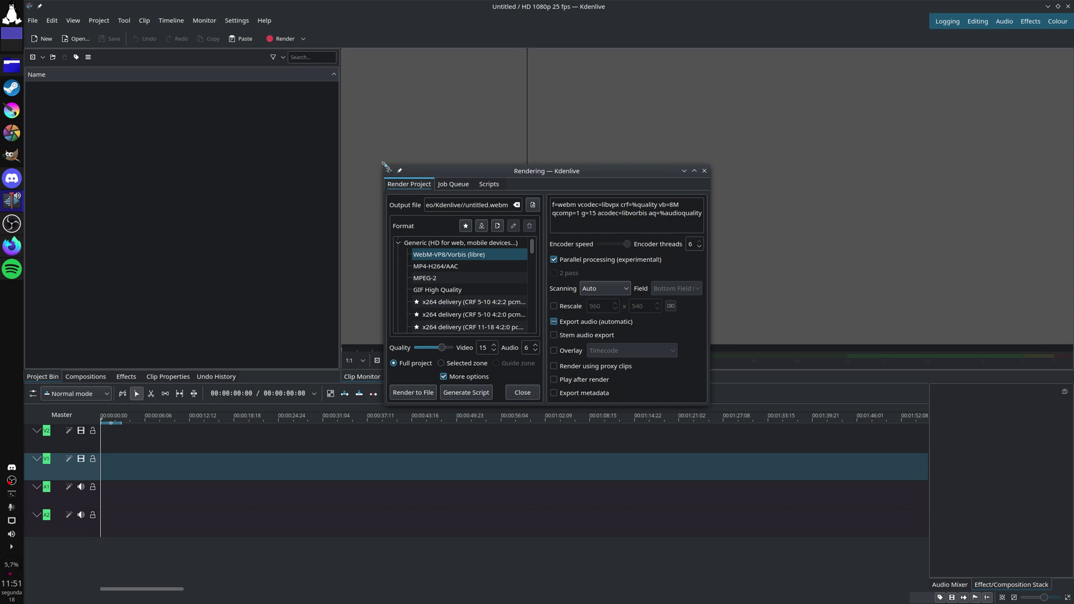
{"action": "left_click_drag", "start_coordinate": [385, 165], "coordinate": [228, 94]}
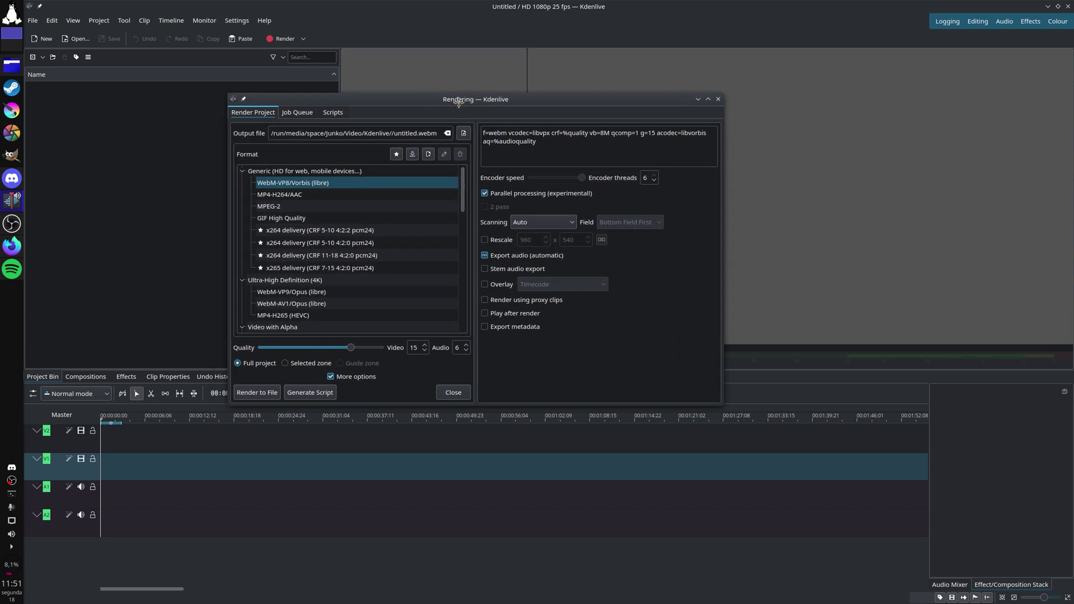
{"action": "left_click_drag", "start_coordinate": [459, 101], "coordinate": [634, 157]}
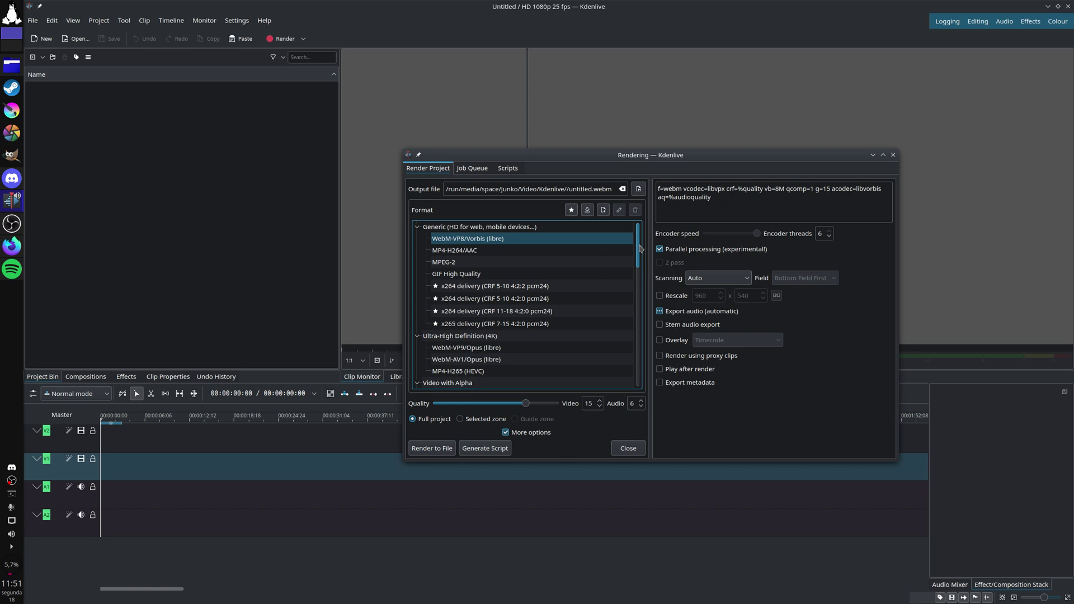
Examine the available render presets and the parameters of the MPEG-2, x264 delivery and MP4-H264/AAC formats.
{"action": "left_click_drag", "start_coordinate": [641, 249], "coordinate": [632, 297]}
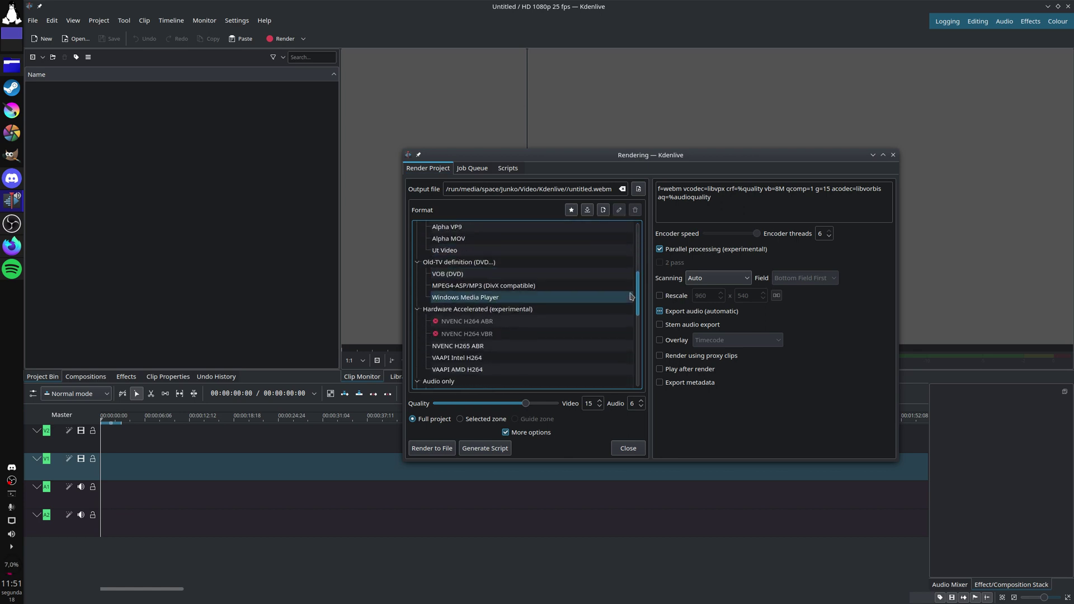
{"action": "scroll", "coordinate": [626, 291], "scroll_direction": "up", "scroll_amount": 5}
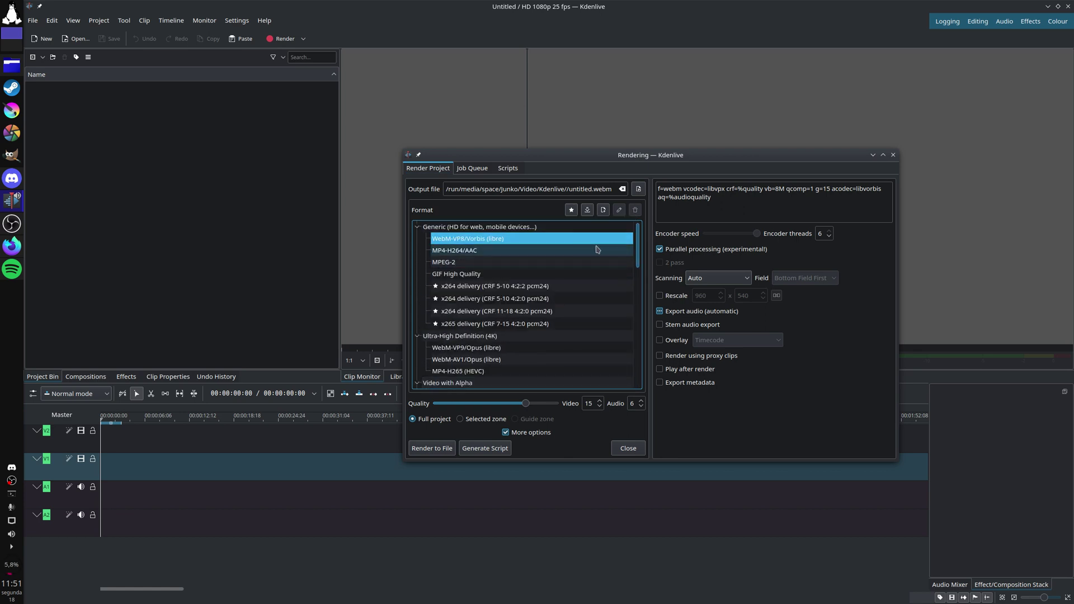
{"action": "left_click", "coordinate": [485, 228]}
{"action": "left_click", "coordinate": [476, 238]}
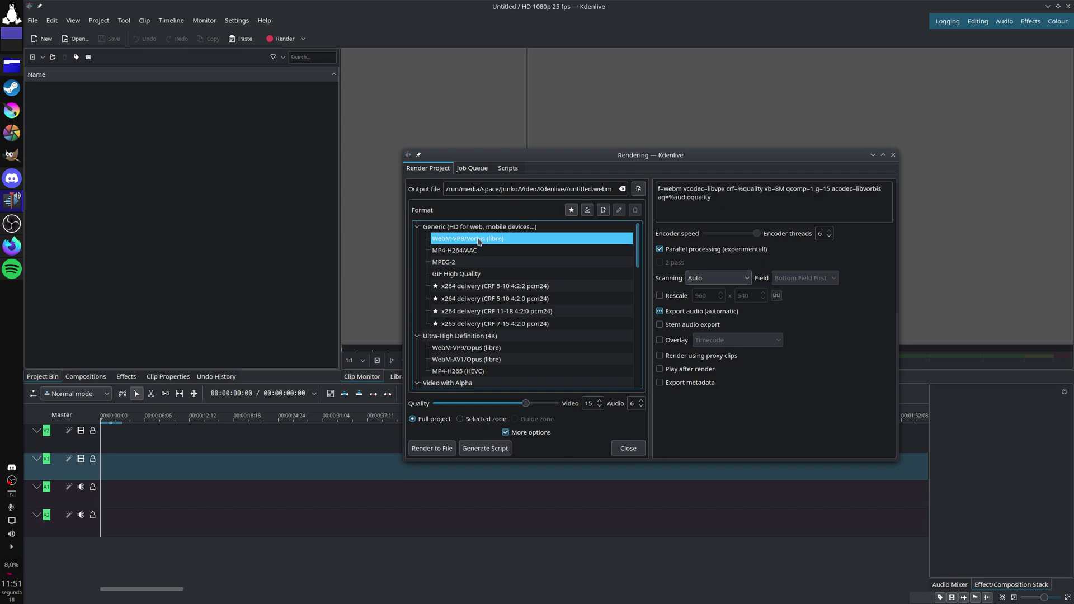
{"action": "left_click", "coordinate": [469, 262]}
{"action": "left_click", "coordinate": [461, 287]}
{"action": "scroll", "coordinate": [493, 336], "scroll_direction": "down", "scroll_amount": 10}
{"action": "scroll", "coordinate": [501, 344], "scroll_direction": "up", "scroll_amount": 10}
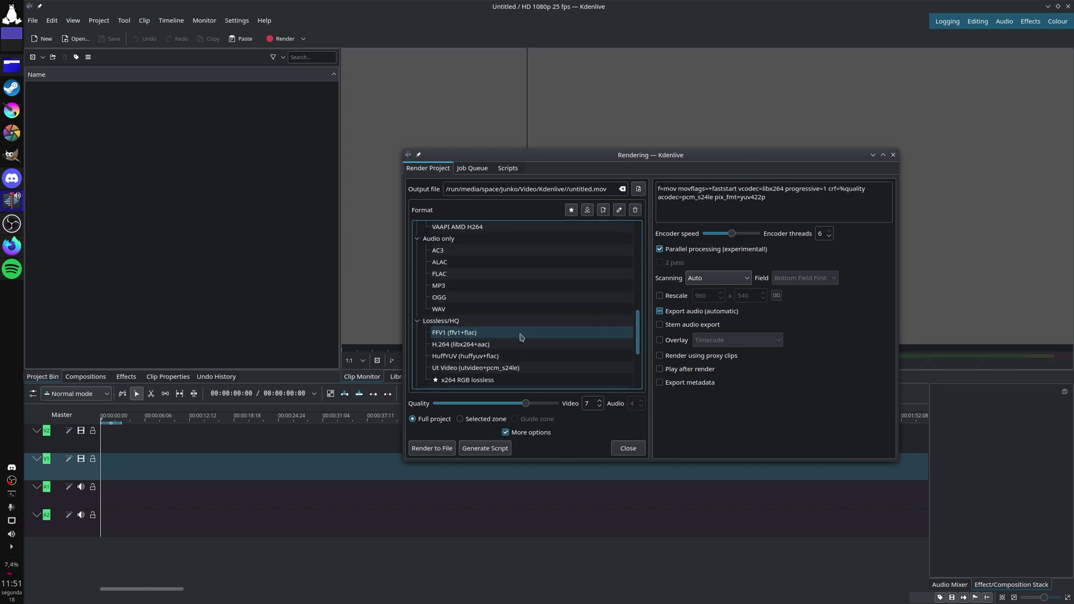
{"action": "left_click", "coordinate": [465, 230]}
{"action": "left_click", "coordinate": [465, 251]}
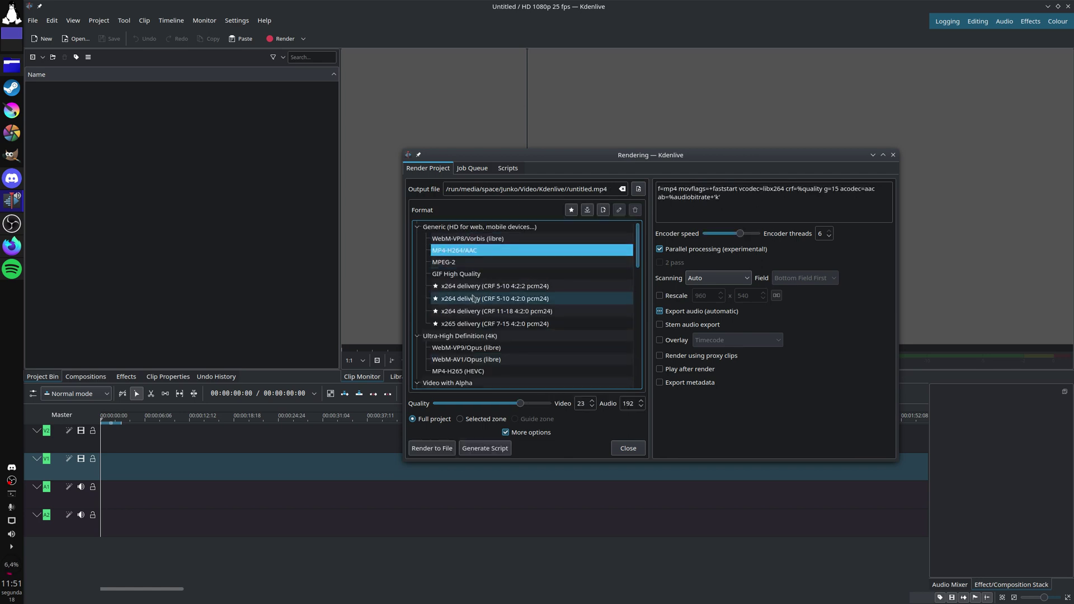
Create a new render profile based on the WebM-VP8/Vorbis preset and name it ytvideo.
{"action": "left_click", "coordinate": [460, 239]}
{"action": "left_click", "coordinate": [471, 230]}
{"action": "left_click", "coordinate": [470, 250]}
{"action": "left_click", "coordinate": [470, 238]}
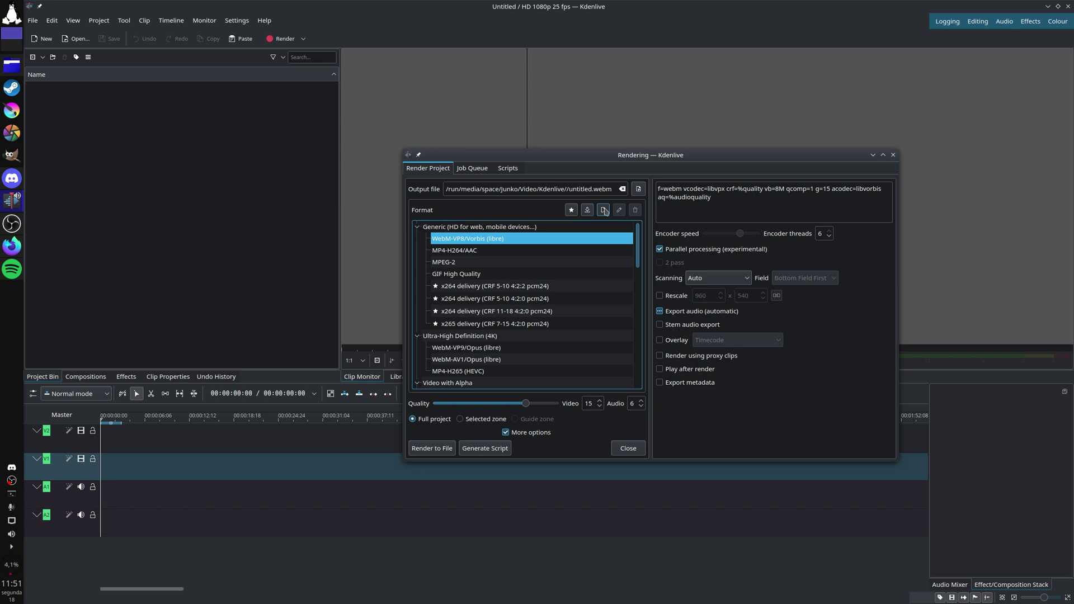
{"action": "left_click", "coordinate": [603, 210]}
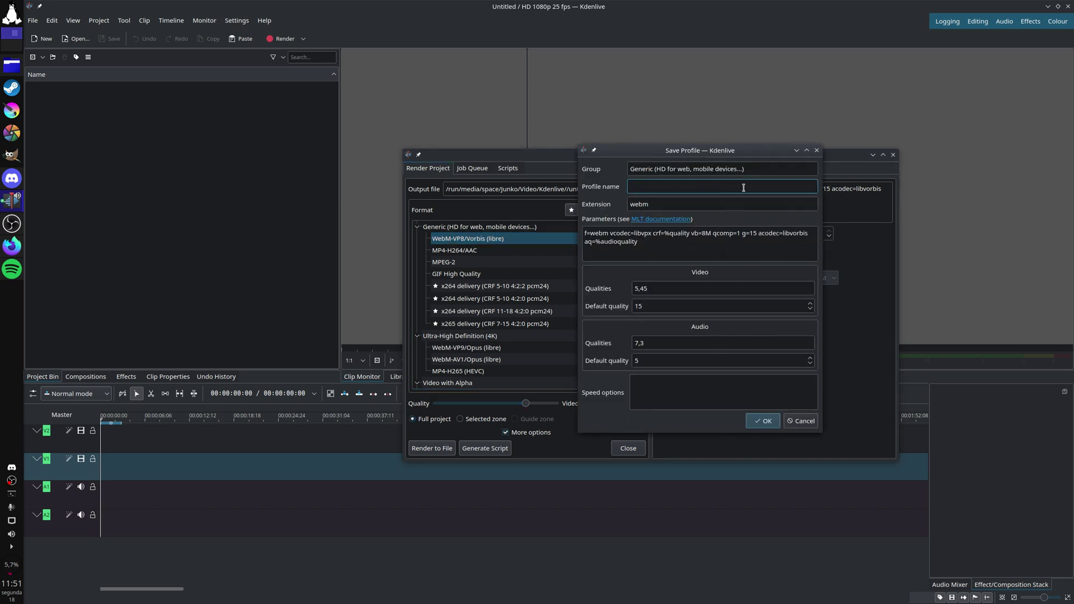
{"action": "type", "text": "ytvideo"}
Set the new profile's file extension to mov.
{"action": "left_click", "coordinate": [675, 200]}
{"action": "double_click", "coordinate": [700, 204]}
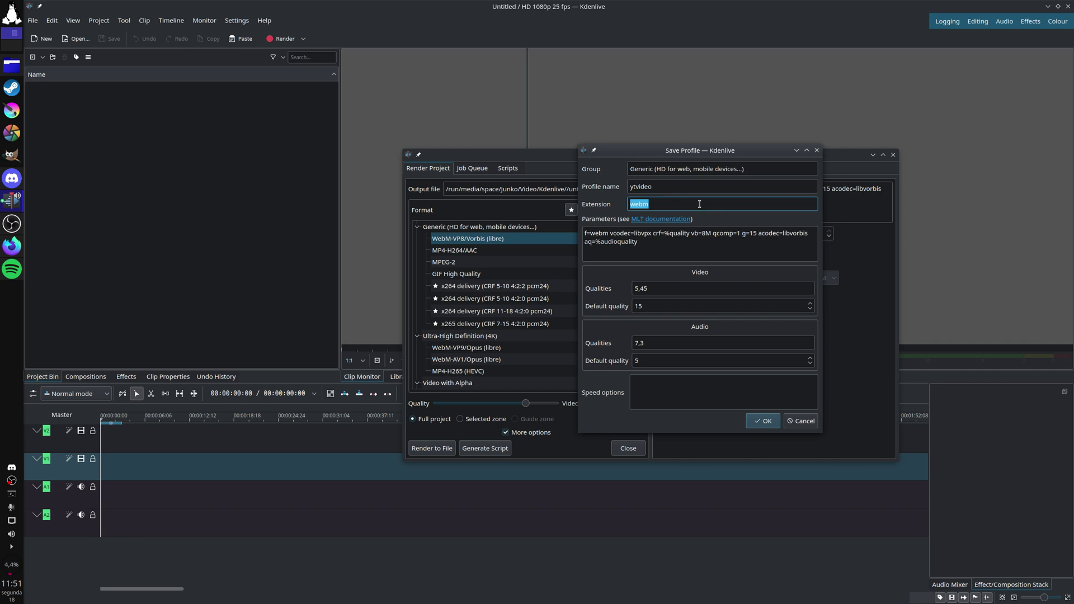
{"action": "key", "text": "shift+Tab"}
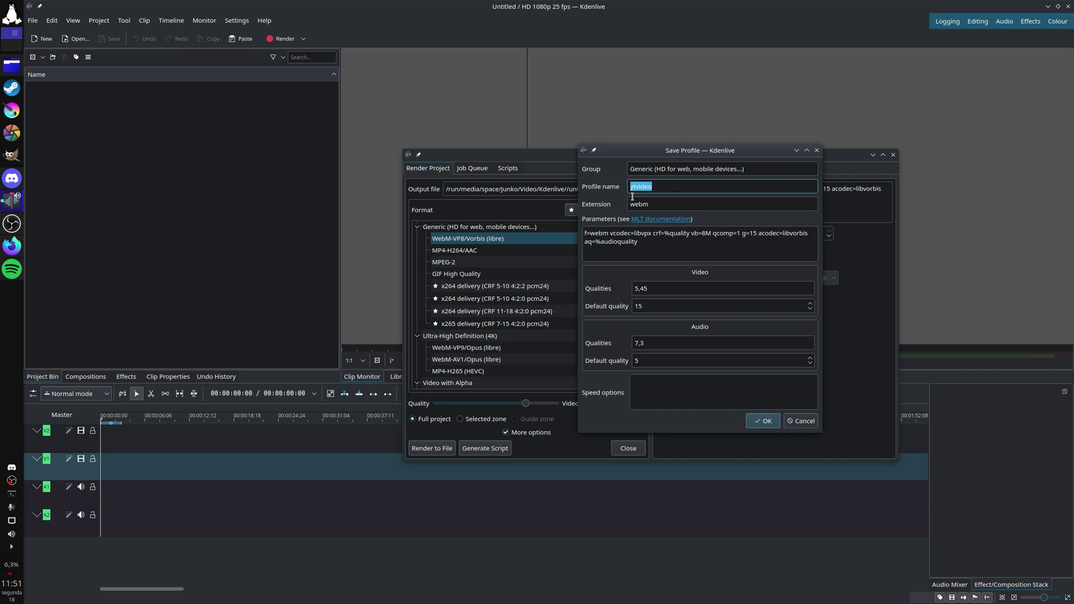
{"action": "left_click", "coordinate": [663, 203]}
{"action": "key", "text": "shift+Tab"}
{"action": "key", "text": "Tab"}
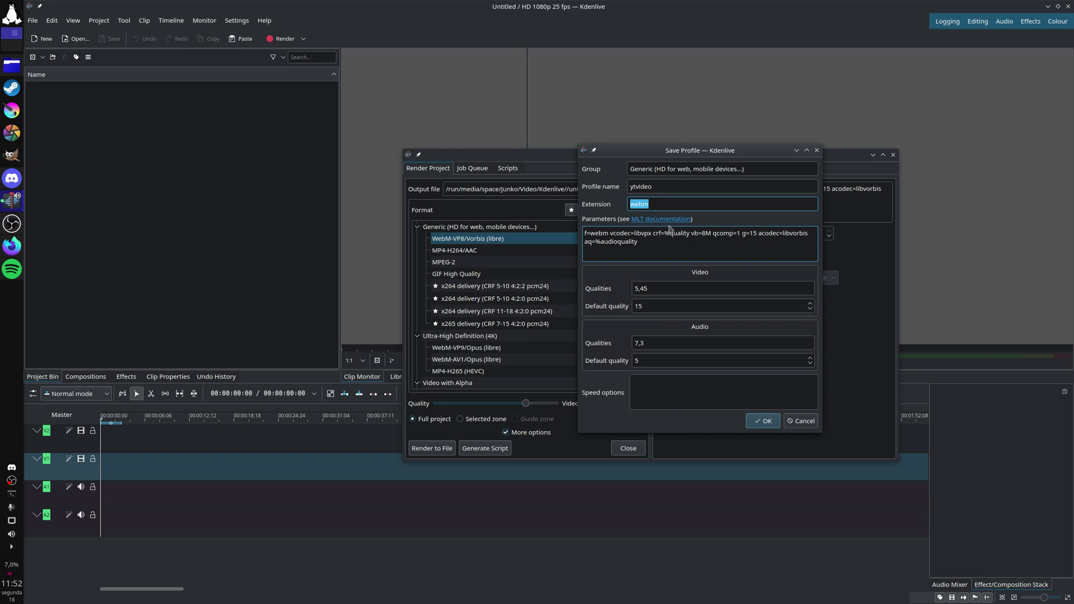
{"action": "type", "text": "mov"}
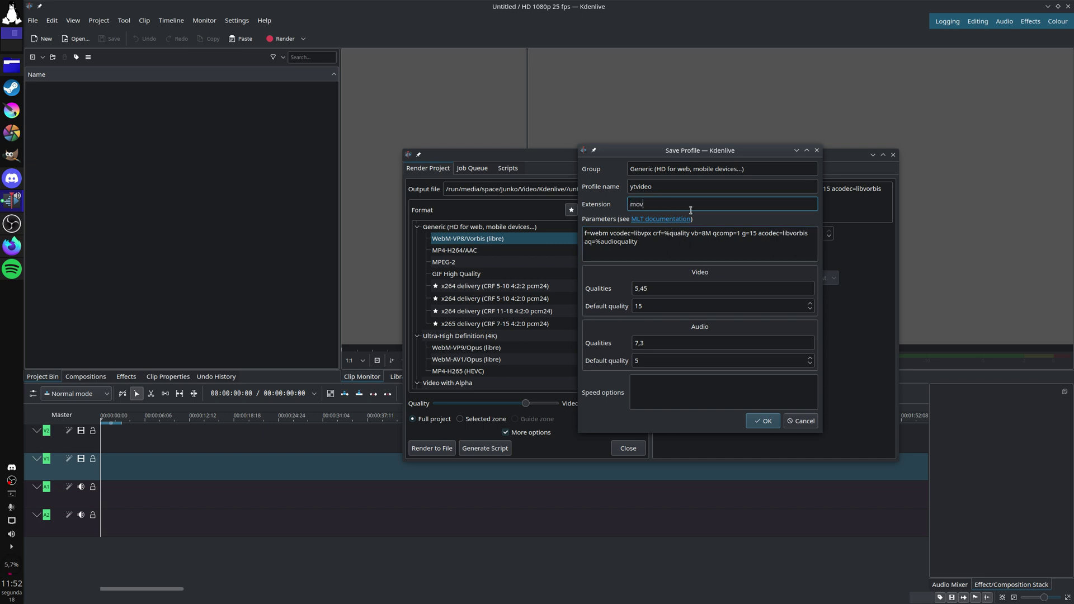
Remove the f=webm parameter from the profile's parameters.
{"action": "left_click", "coordinate": [667, 242]}
{"action": "left_click_drag", "start_coordinate": [584, 233], "coordinate": [611, 231]}
{"action": "left_click", "coordinate": [591, 234]}
{"action": "key", "text": "BackSpace"}
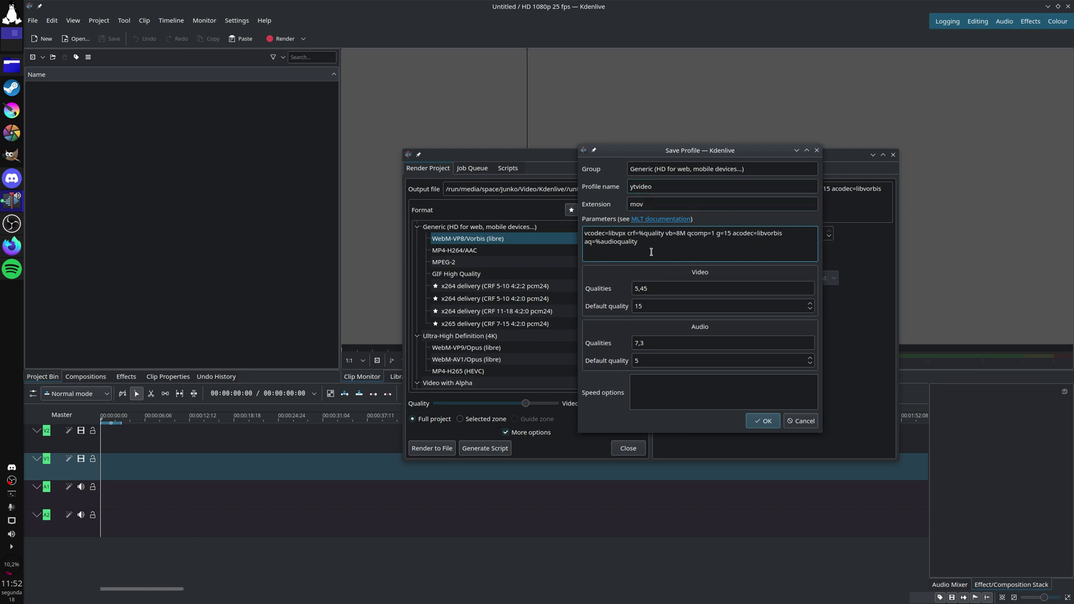
{"action": "left_click_drag", "start_coordinate": [652, 251], "coordinate": [627, 231]}
{"action": "left_click", "coordinate": [587, 231]}
{"action": "left_click", "coordinate": [628, 232]}
{"action": "type", "text": "crf"}
{"action": "key", "text": "BackSpace"}
{"action": "key", "text": "BackSpace"}
{"action": "left_click_drag", "start_coordinate": [682, 242], "coordinate": [587, 226]}
{"action": "left_click", "coordinate": [592, 231]}
{"action": "left_click_drag", "start_coordinate": [586, 233], "coordinate": [637, 234]}
{"action": "left_click", "coordinate": [644, 251]}
{"action": "left_click", "coordinate": [639, 234]}
Delete the vb=8M, qcomp=1 and g=15 parameters and set vcodec to libx264.
{"action": "left_click_drag", "start_coordinate": [632, 234], "coordinate": [733, 235]}
{"action": "left_click", "coordinate": [666, 234]}
{"action": "key", "text": "Down"}
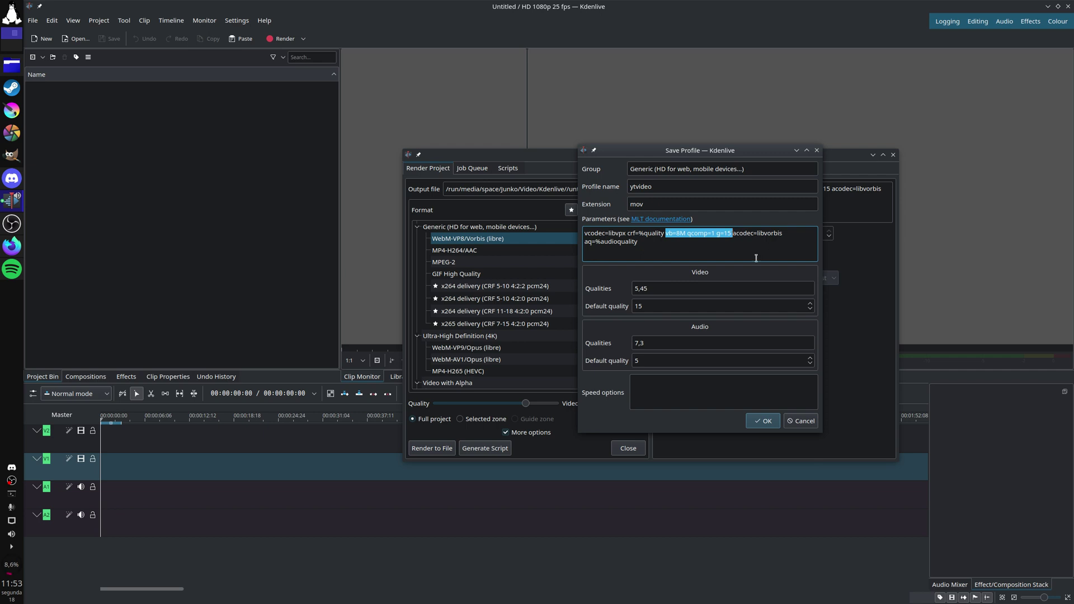
{"action": "key", "text": "BackSpace"}
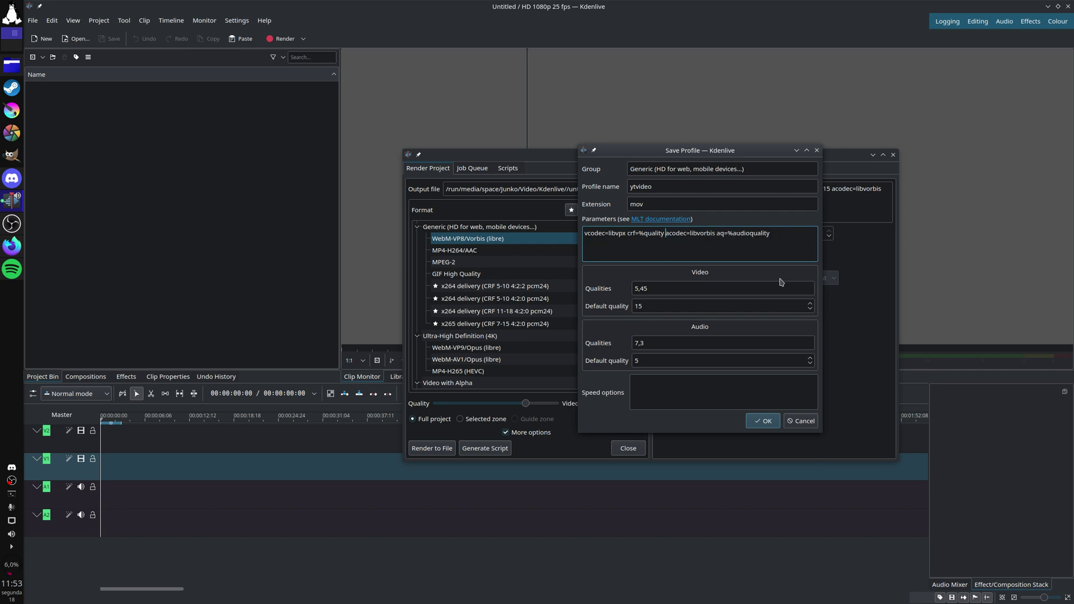
{"action": "double_click", "coordinate": [625, 233]}
{"action": "type", "text": "libx264"}
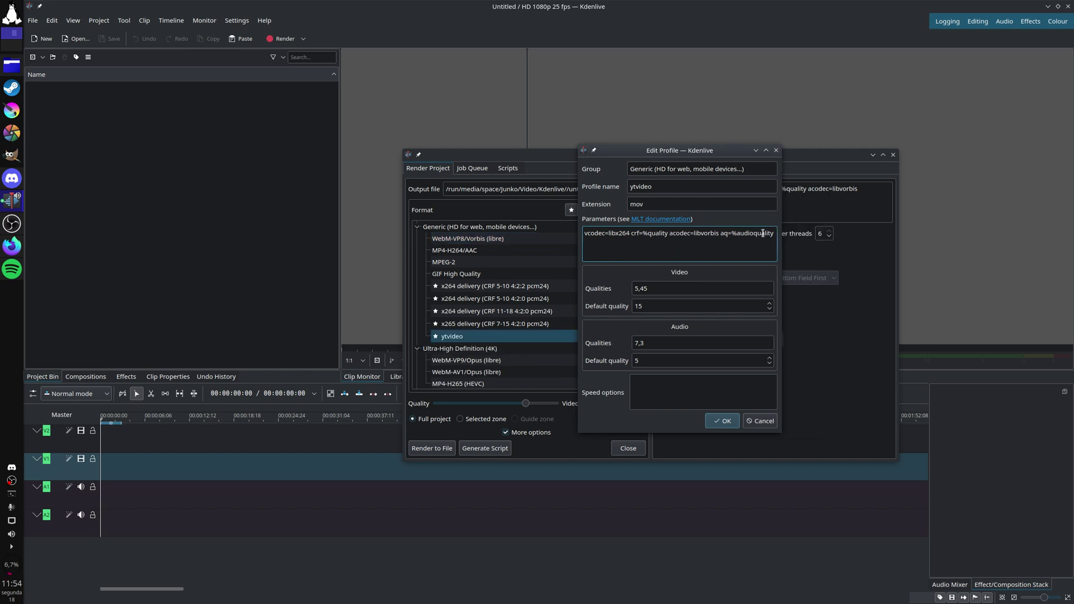
Try adding bf=0 and g= parameters after crf=%quality in the ytvideo profile, and delete them again.
{"action": "left_click_drag", "start_coordinate": [671, 150], "coordinate": [626, 167]}
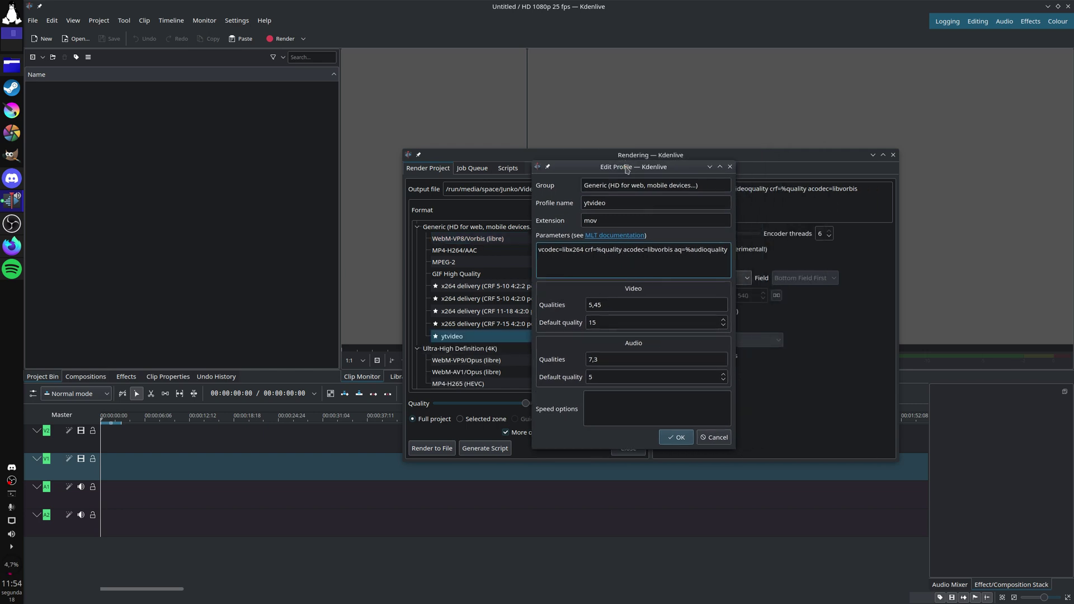
{"action": "type", "text": "bf "}
{"action": "type", "text": "=16"}
{"action": "key", "text": "BackSpace"}
{"action": "key", "text": "BackSpace"}
{"action": "type", "text": "0"}
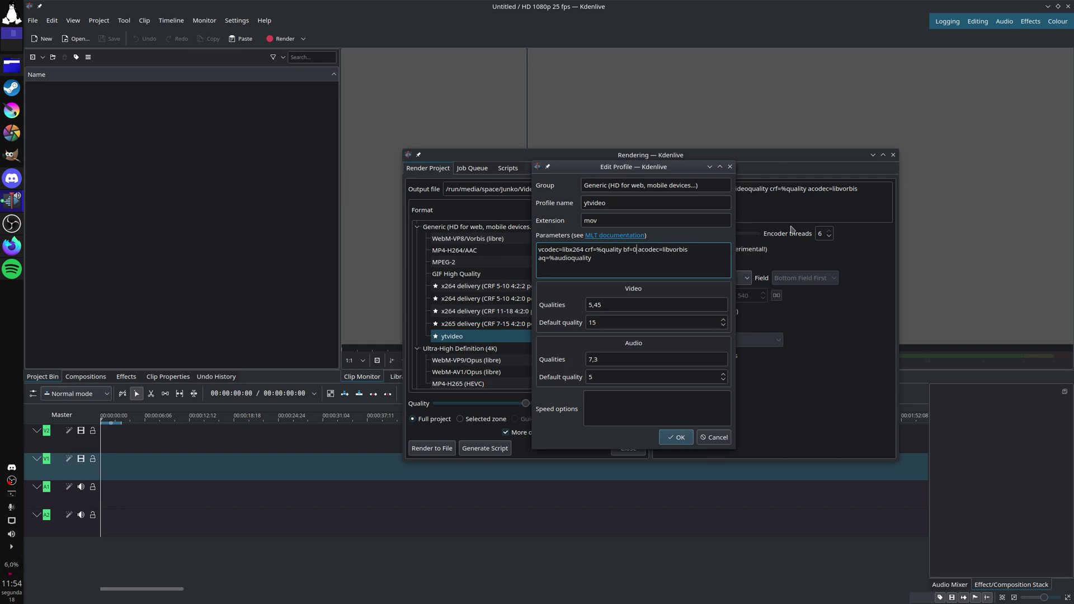
{"action": "key", "text": "BackSpace"}
{"action": "key", "text": "BackSpace"}
{"action": "key", "text": "BackSpace"}
{"action": "type", "text": "f="}
{"action": "key", "text": "BackSpace"}
{"action": "key", "text": "BackSpace"}
{"action": "key", "text": "BackSpace"}
{"action": "type", "text": "g="}
{"action": "key", "text": "Delete"}
{"action": "key", "text": "Delete"}
Add a pix_fmt= parameter without a value after crf=%quality.
{"action": "type", "text": "pix_fmt="}
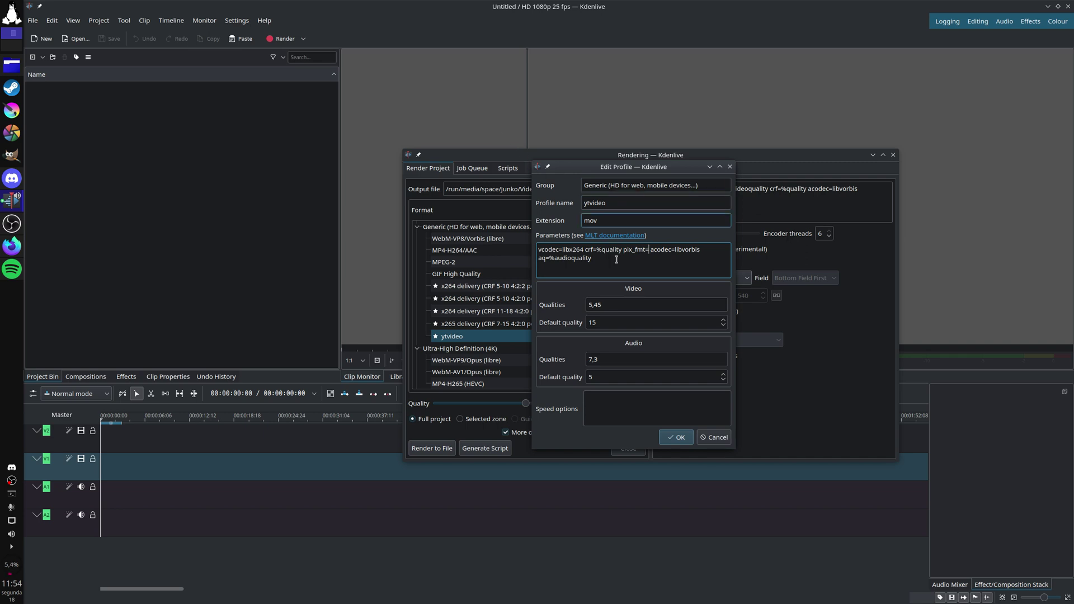
{"action": "left_click", "coordinate": [647, 246]}
Switch to a terminal, run ffmpeg -h encoder=libx264, examine the supported pixel formats and close the terminal.
{"action": "key", "text": "ctrl+alt+t"}
{"action": "type", "text": "ffmp"}
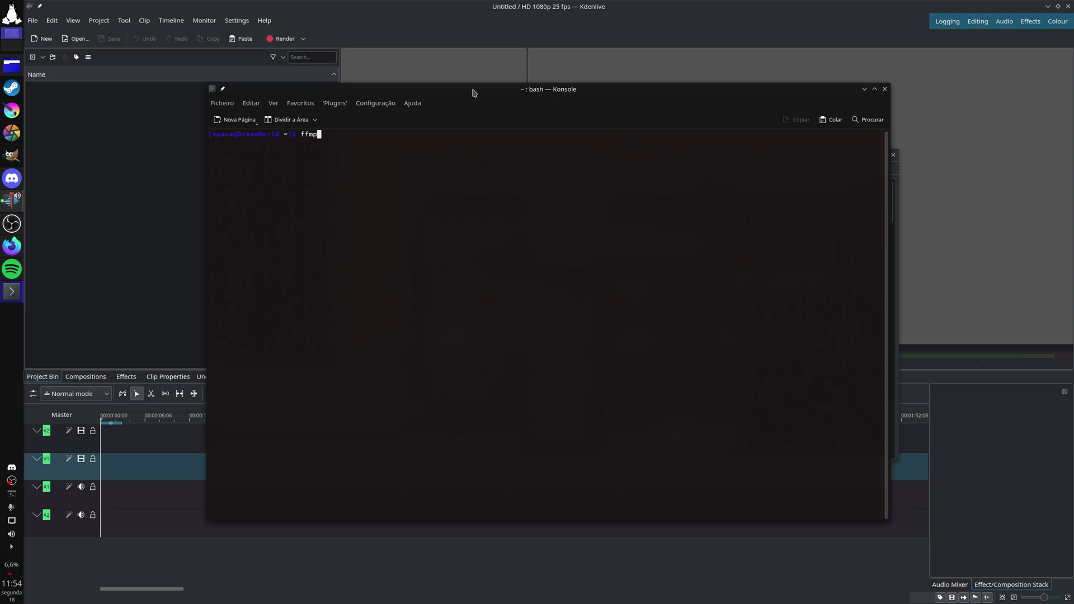
{"action": "type", "text": "eg -h encoder=libx264"}
{"action": "key", "text": "Return"}
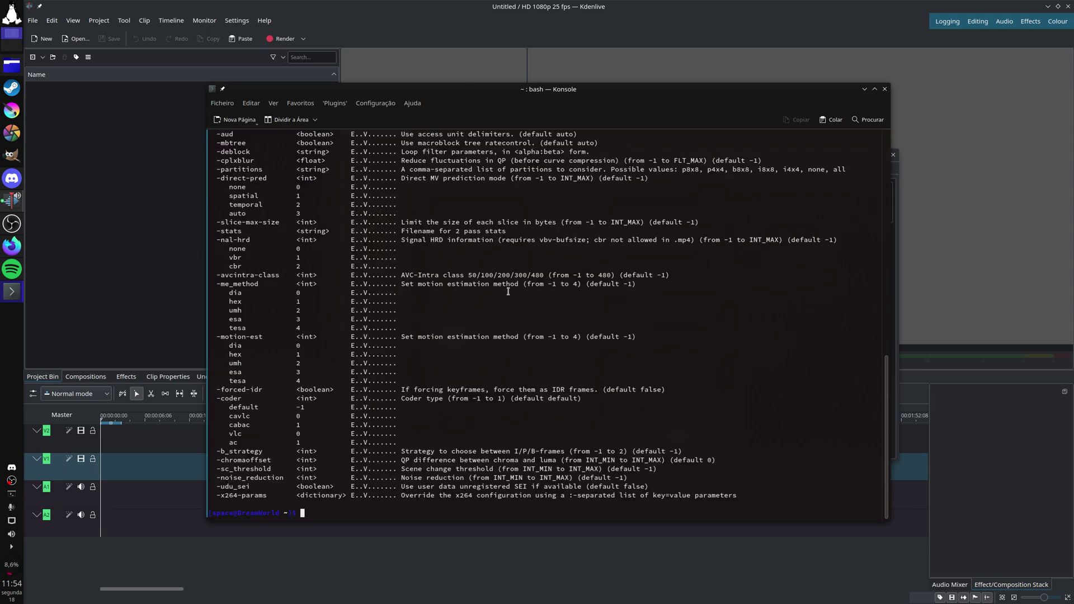
{"action": "scroll", "coordinate": [508, 292], "scroll_direction": "up", "scroll_amount": 15}
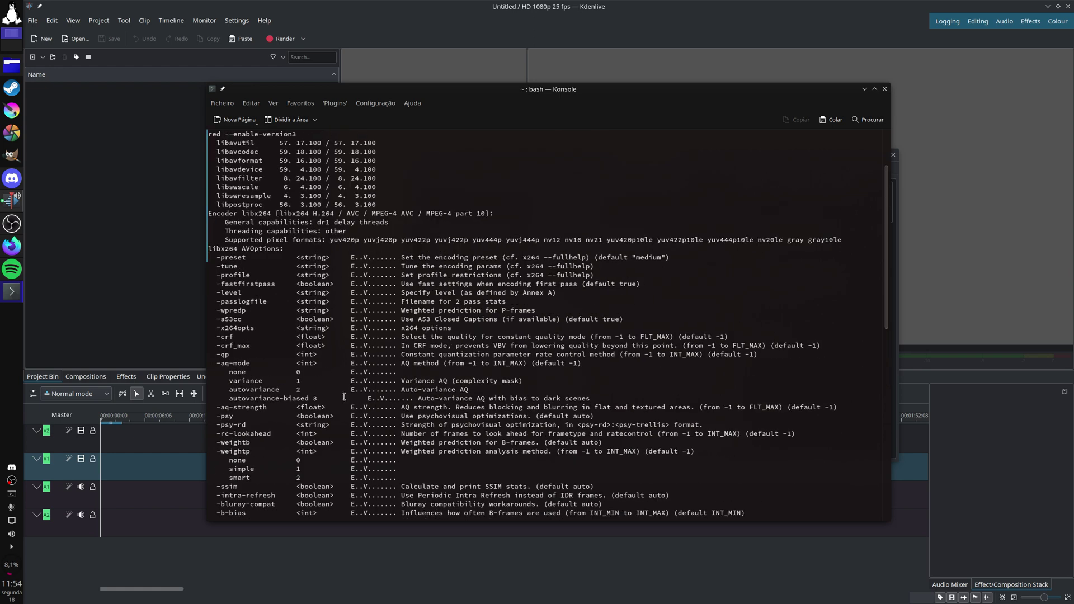
{"action": "scroll", "coordinate": [344, 394], "scroll_direction": "up", "scroll_amount": 3}
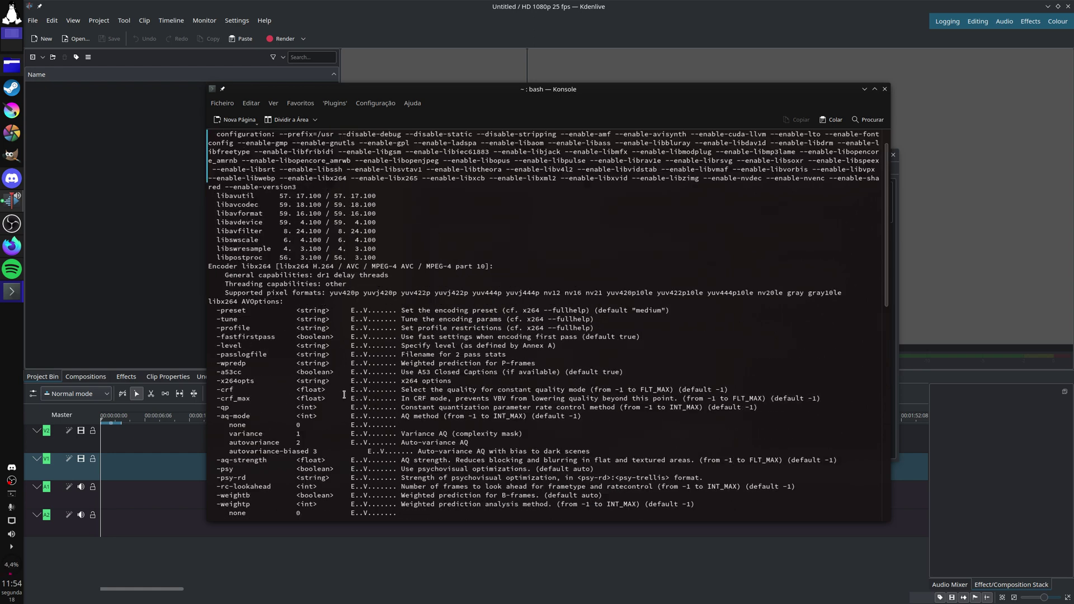
{"action": "left_click_drag", "start_coordinate": [225, 319], "coordinate": [833, 320]}
{"action": "left_click", "coordinate": [817, 322]}
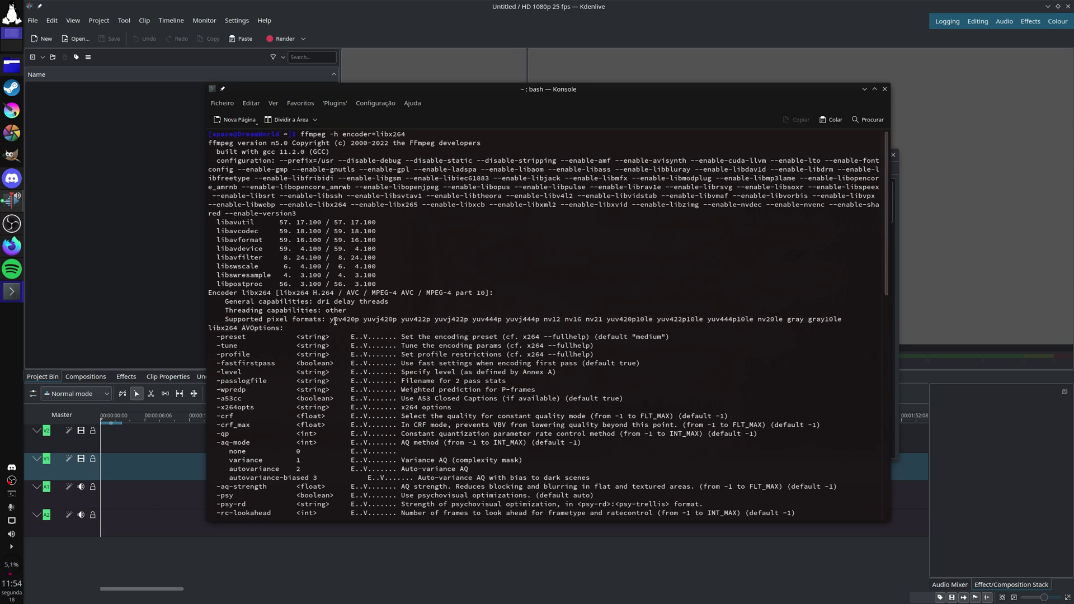
{"action": "left_click_drag", "start_coordinate": [330, 319], "coordinate": [362, 319]}
{"action": "left_click", "coordinate": [357, 317]}
{"action": "left_click", "coordinate": [885, 89]}
Set the pix_fmt parameter to yuv420p in the ytvideo profile.
{"action": "type", "text": "4"}
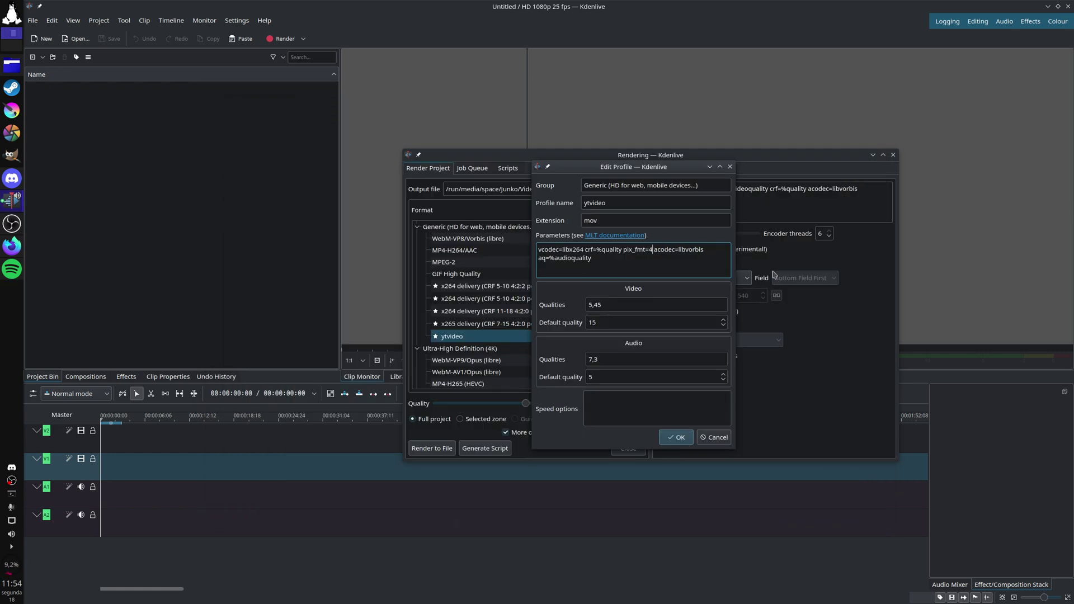
{"action": "key", "text": "BackSpace"}
{"action": "type", "text": "yuv420p"}
Replace the libvorbis audio codec with pcm_s24le in the acodec parameter.
{"action": "mouse_move", "coordinate": [700, 250]}
{"action": "left_mouse_down"}
{"action": "mouse_move", "coordinate": [725, 250]}
{"action": "mouse_move", "coordinate": [699, 249]}
{"action": "left_mouse_up"}
{"action": "type", "text": "m"}
{"action": "key", "text": "BackSpace"}
{"action": "key", "text": "BackSpace"}
{"action": "key", "text": "BackSpace"}
{"action": "left_click_drag", "start_coordinate": [621, 220], "coordinate": [557, 220]}
{"action": "left_click", "coordinate": [637, 225]}
{"action": "left_click", "coordinate": [702, 248]}
{"action": "type", "text": "22le"}
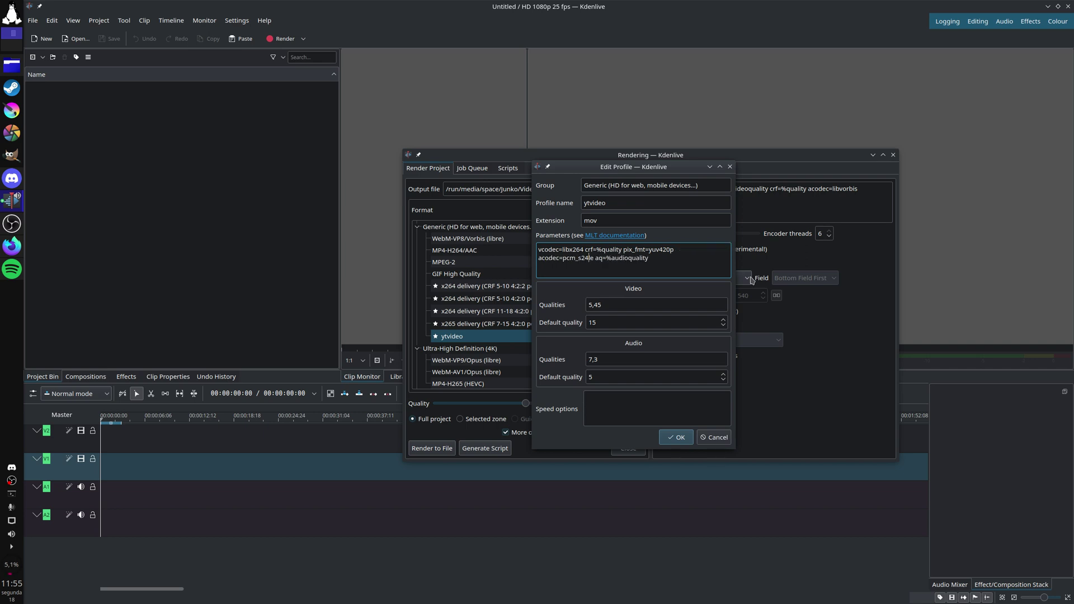
Try the pcm_s24be variant for the acodec parameter and restore pcm_s24le.
{"action": "key", "text": "Delete"}
{"action": "type", "text": "b"}
{"action": "key", "text": "BackSpace"}
{"action": "type", "text": "l"}
Remove the aq=%audioquality parameter from the end of the profile's parameters.
{"action": "left_click", "coordinate": [589, 220]}
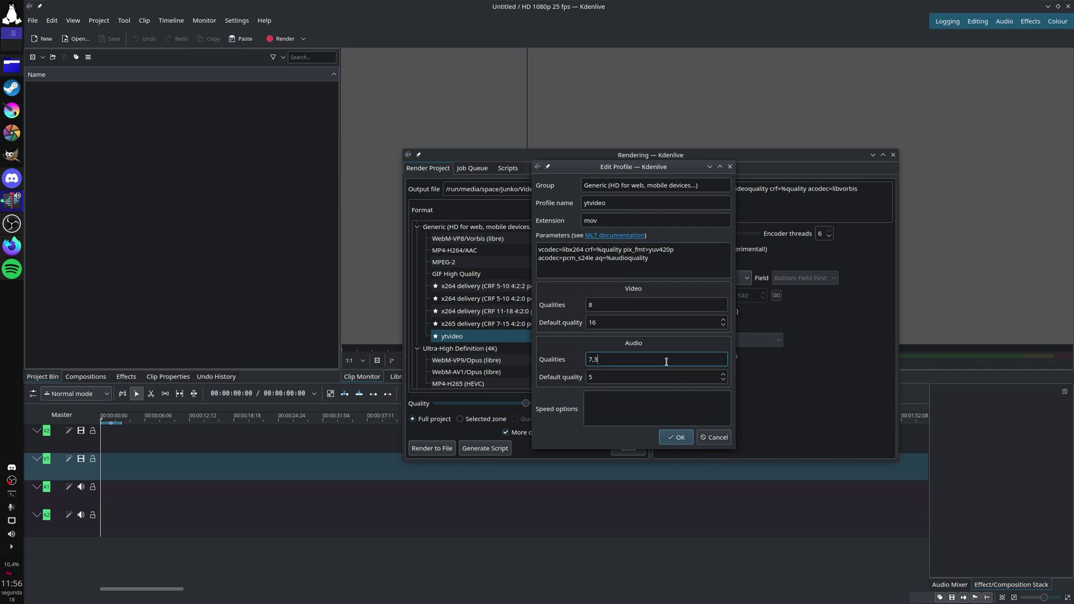
{"action": "double_click", "coordinate": [667, 361]}
{"action": "left_click", "coordinate": [602, 276]}
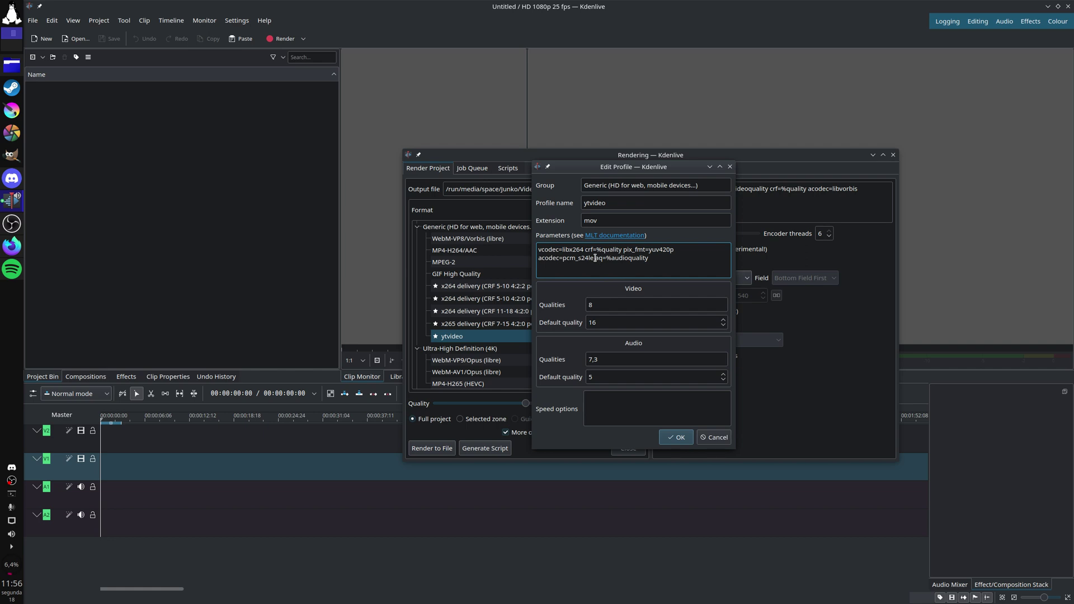
{"action": "left_click_drag", "start_coordinate": [598, 259], "coordinate": [667, 256]}
{"action": "left_click", "coordinate": [666, 255]}
{"action": "mouse_move", "coordinate": [652, 259]}
{"action": "left_mouse_down"}
{"action": "mouse_move", "coordinate": [565, 257]}
{"action": "mouse_move", "coordinate": [663, 258]}
{"action": "left_mouse_up"}
{"action": "key", "text": "BackSpace"}
{"action": "key", "text": "BackSpace"}
Clear the audio qualities and set the video qualities to 8, 10 with a default quality of 16.
{"action": "left_click_drag", "start_coordinate": [601, 376], "coordinate": [728, 301]}
{"action": "key", "text": "BackSpace"}
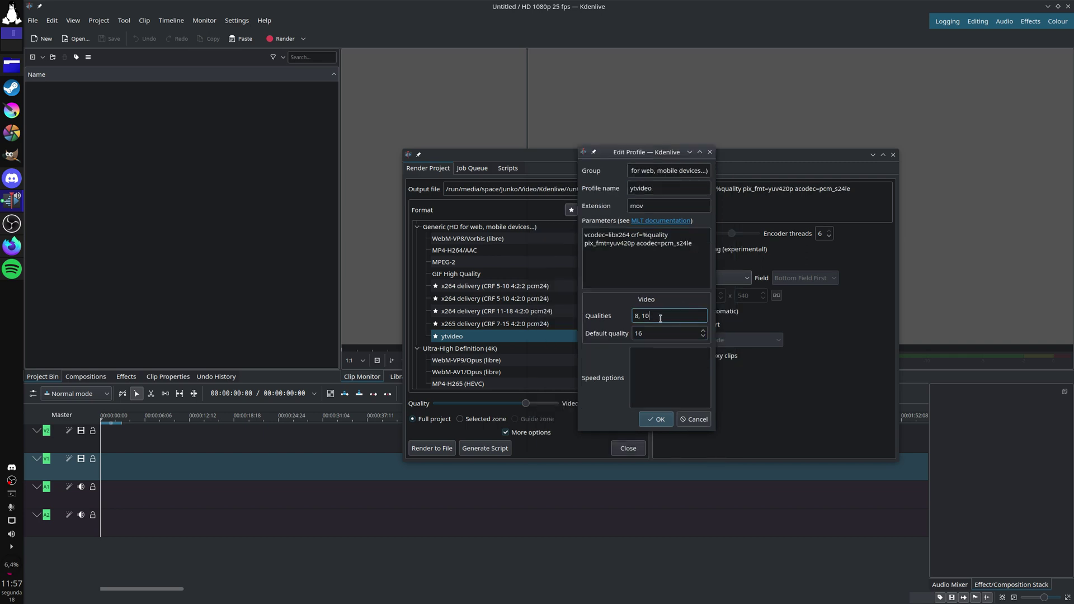
{"action": "left_click_drag", "start_coordinate": [660, 318], "coordinate": [630, 318]}
{"action": "left_click", "coordinate": [640, 315]}
Enter the speed options preset=medium, preset=veryfast and preset=ultrafast on separate lines and save the ytvideo profile.
{"action": "left_click", "coordinate": [653, 361]}
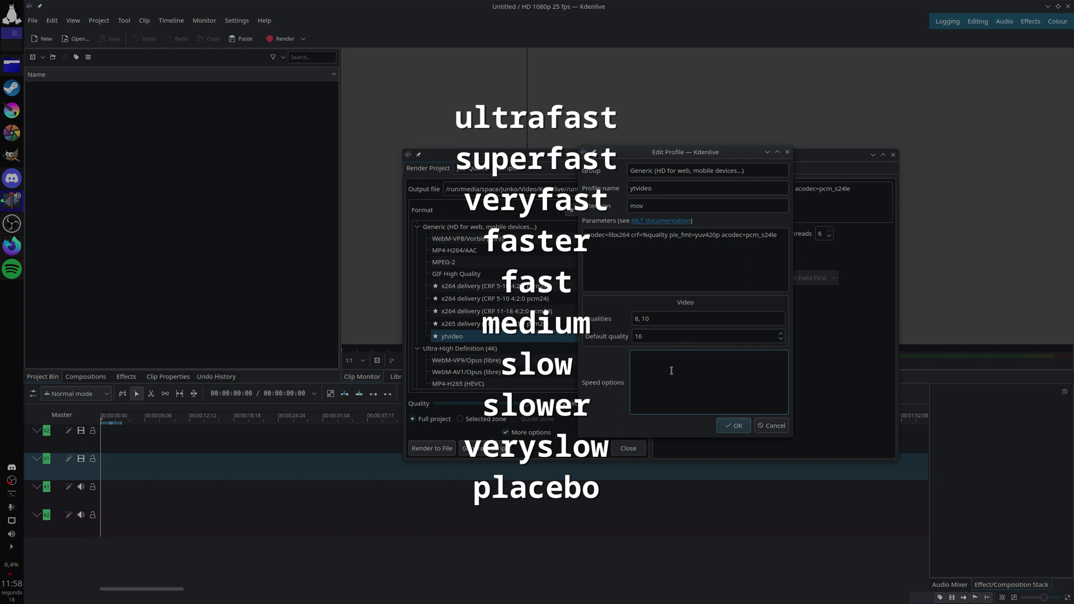
{"action": "left_click_drag", "start_coordinate": [793, 438], "coordinate": [812, 440]}
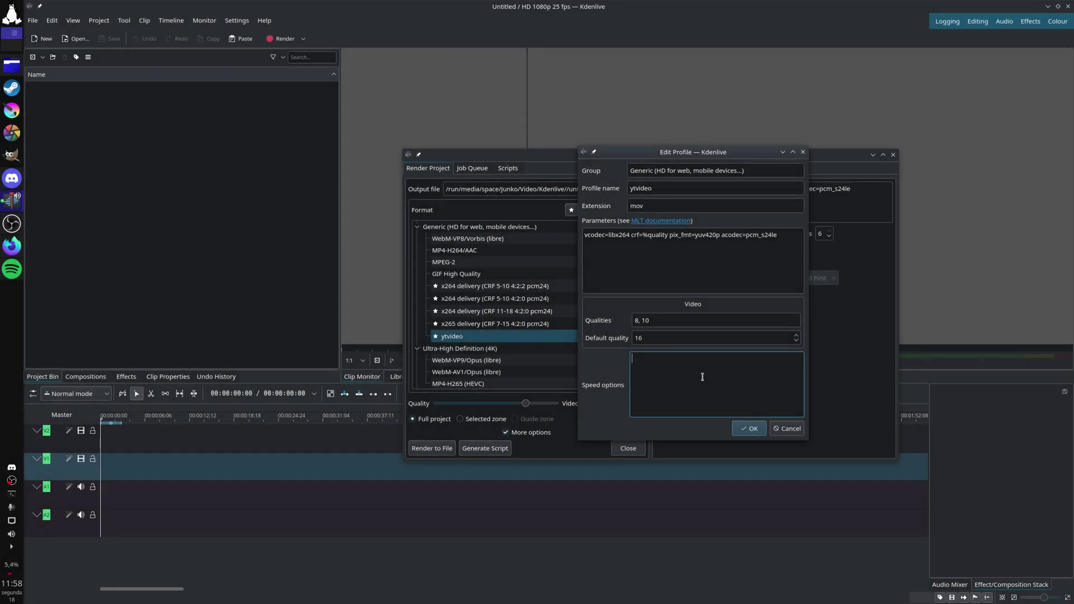
{"action": "type", "text": "preset=medium"}
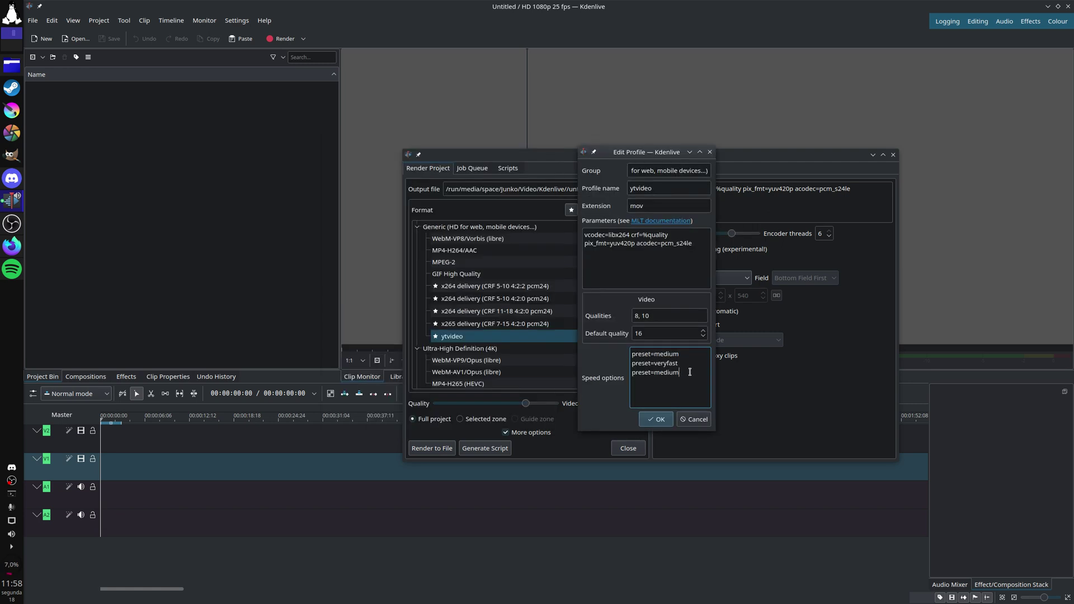
{"action": "left_click_drag", "start_coordinate": [679, 372], "coordinate": [655, 374]}
{"action": "type", "text": "ultrafast"}
{"action": "left_click", "coordinate": [657, 419]}
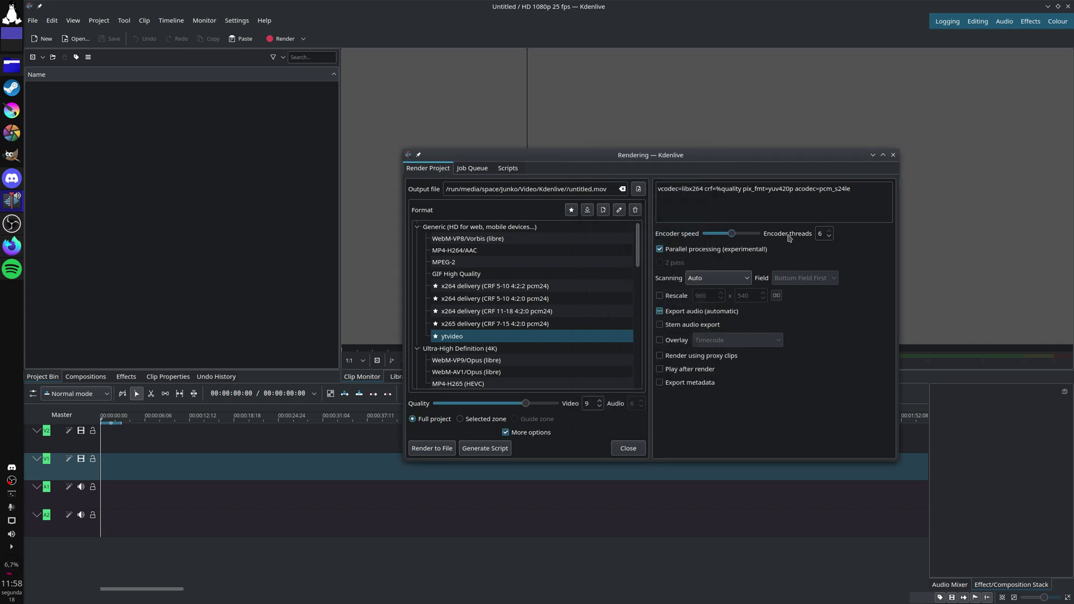
Raise the render quality of the ytvideo profile to its maximum, video value 8.
{"action": "mouse_move", "coordinate": [531, 403]}
{"action": "left_mouse_down"}
{"action": "mouse_move", "coordinate": [442, 404]}
{"action": "mouse_move", "coordinate": [562, 405]}
{"action": "mouse_move", "coordinate": [546, 406]}
{"action": "left_mouse_up"}
{"action": "mouse_move", "coordinate": [732, 234]}
{"action": "left_mouse_down"}
{"action": "mouse_move", "coordinate": [678, 238]}
{"action": "mouse_move", "coordinate": [762, 236]}
{"action": "mouse_move", "coordinate": [731, 235]}
{"action": "left_mouse_up"}
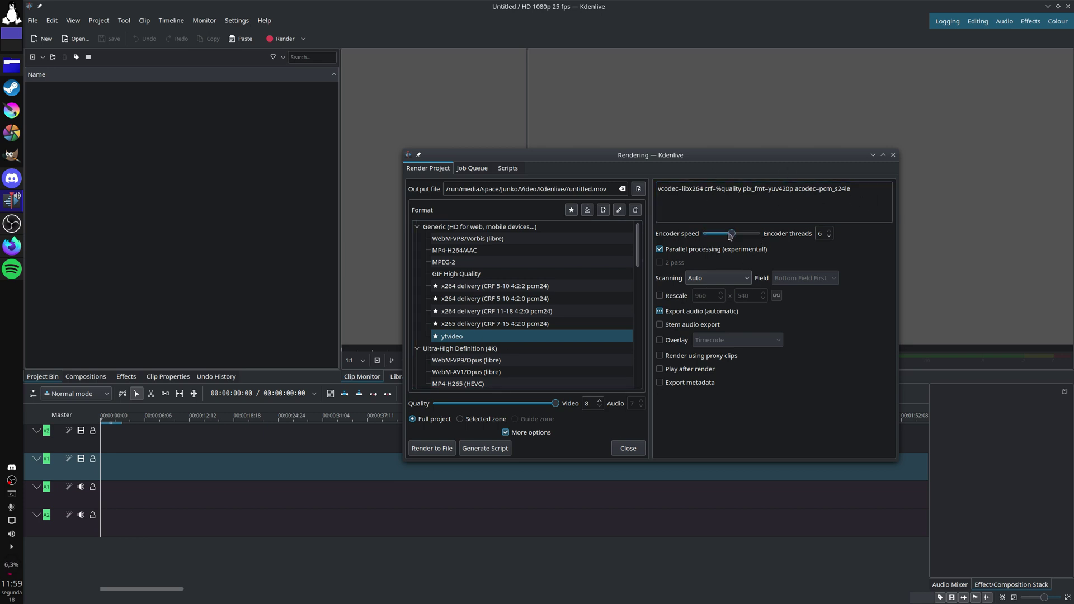